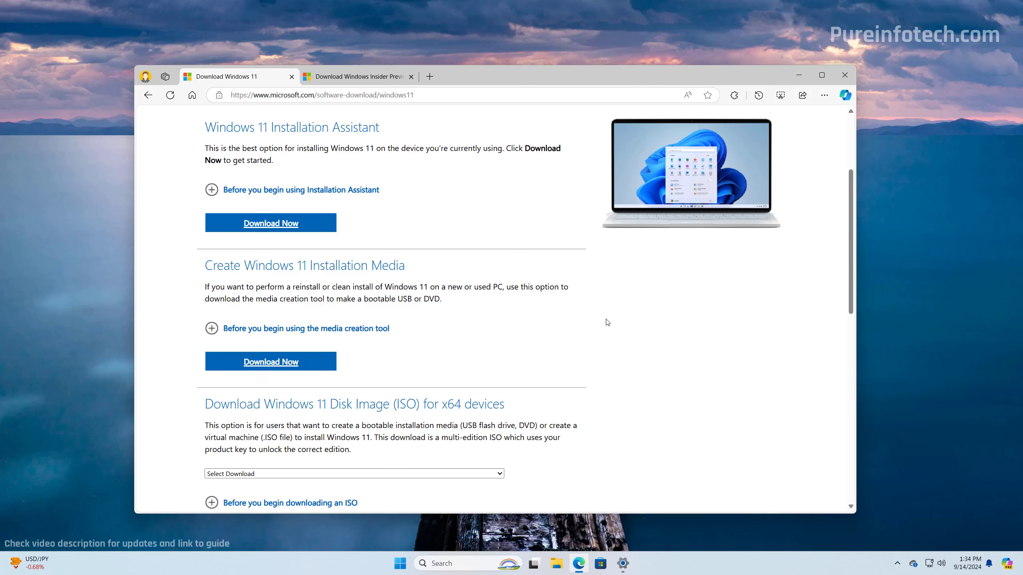
Select 'Windows 11 (multi-edition ISO for x64 devices)', then go to the Windows Insider Preview download page
{"action": "left_click", "coordinate": [270, 365]}
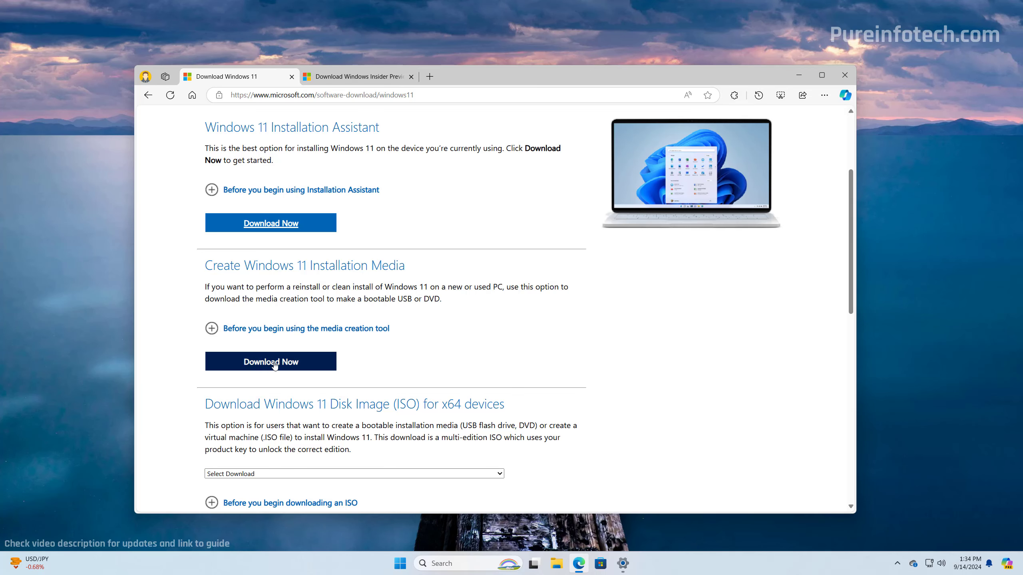
{"action": "left_click", "coordinate": [286, 474]}
{"action": "left_click", "coordinate": [296, 500]}
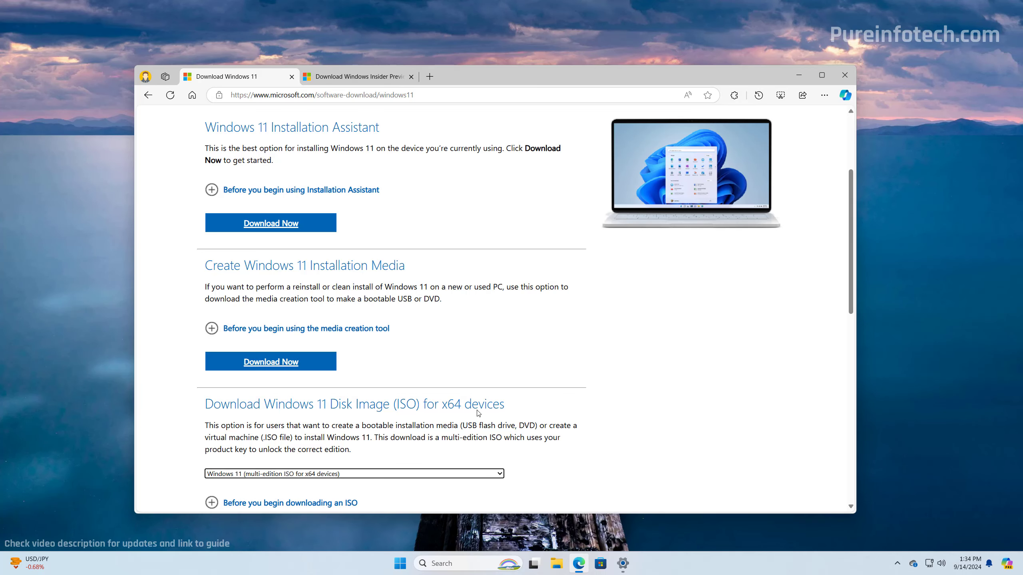
{"action": "scroll", "coordinate": [302, 463], "scroll_direction": "down", "scroll_amount": 2}
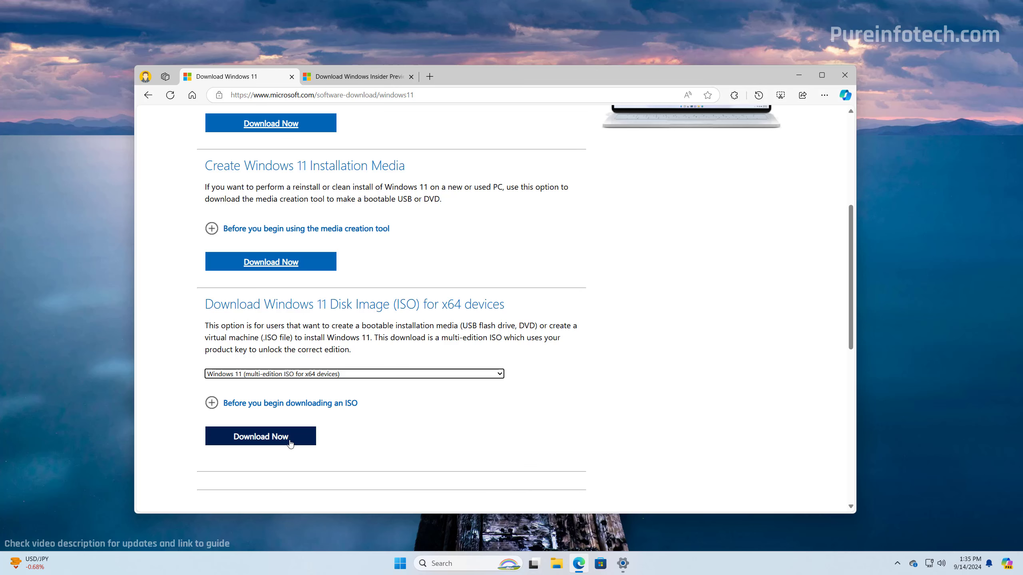
{"action": "left_click", "coordinate": [354, 76]}
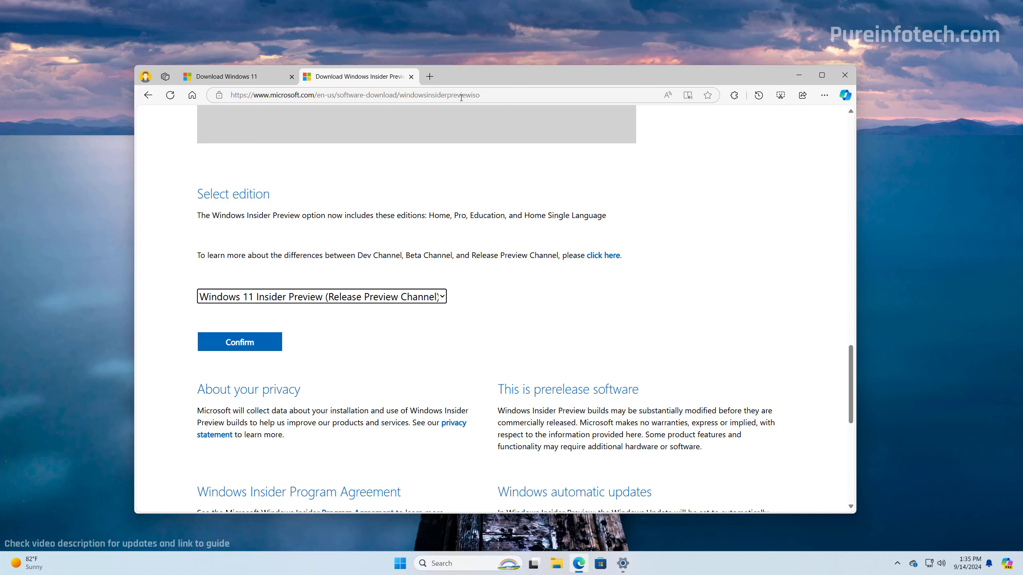
Keep 'Windows 11 Insider Preview (Release Preview Channel)' as the selected edition
{"action": "scroll", "coordinate": [315, 213], "scroll_direction": "down", "scroll_amount": 1}
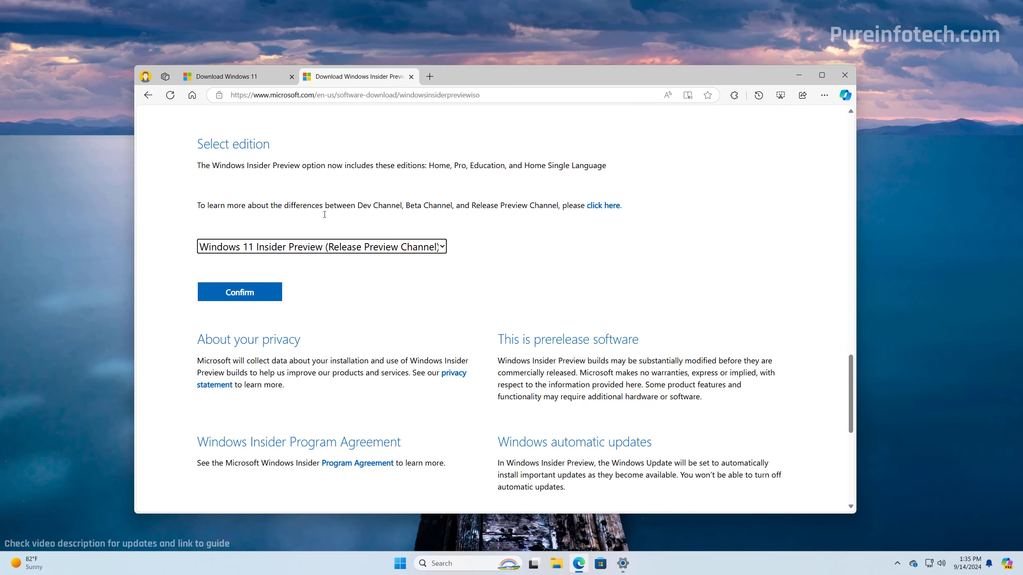
{"action": "left_click", "coordinate": [280, 248]}
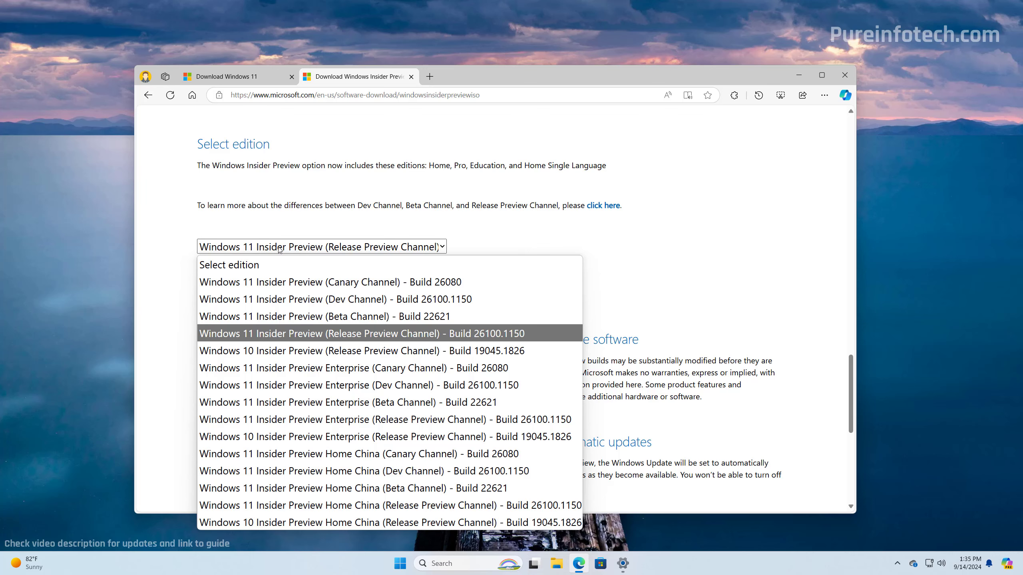
{"action": "left_click", "coordinate": [352, 334]}
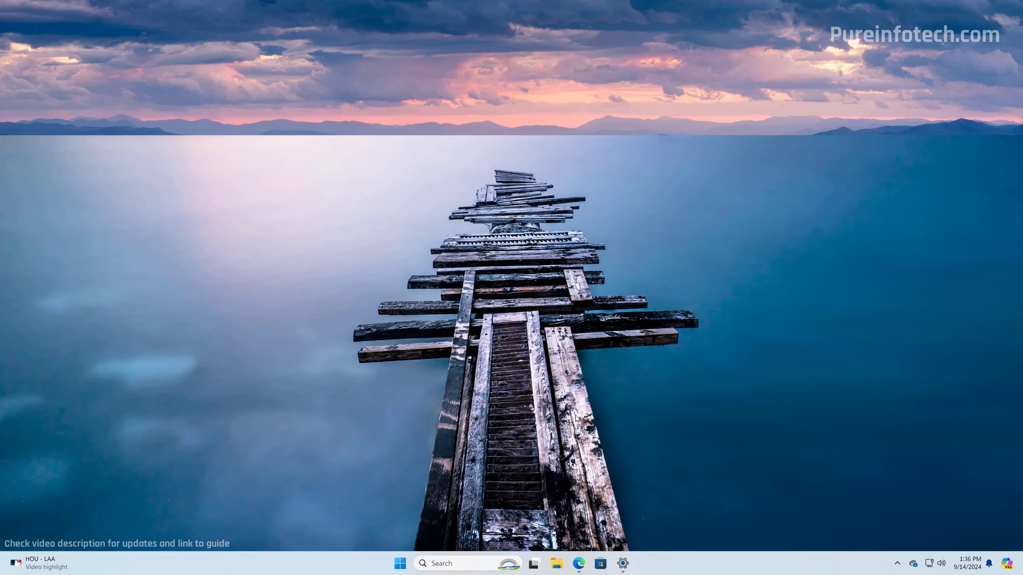
Check the About page in system Settings, then close Settings
{"action": "left_click", "coordinate": [578, 564]}
{"action": "left_click", "coordinate": [623, 564]}
{"action": "left_click", "coordinate": [712, 64]}
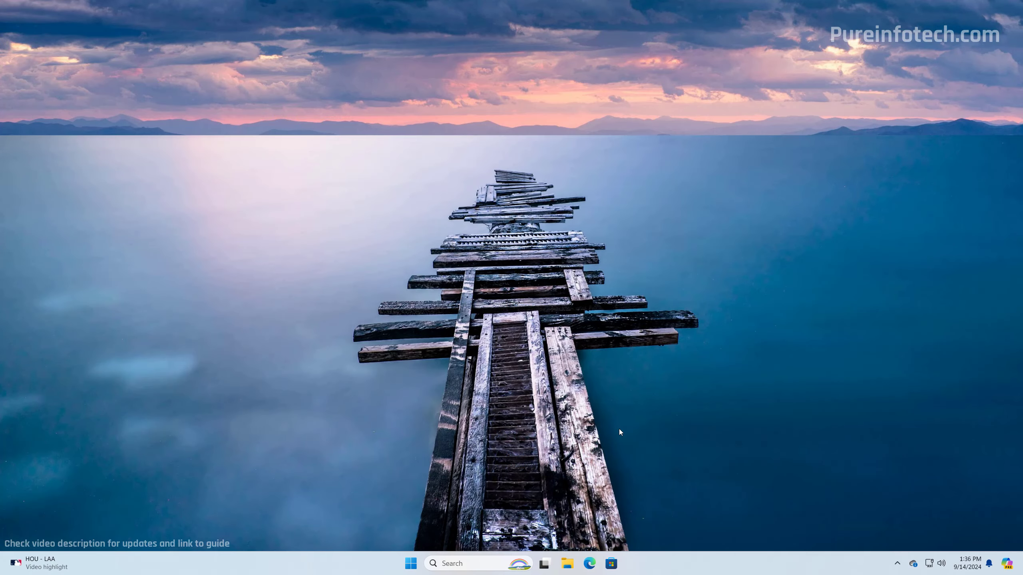
Mount the downloaded Windows 11 ISO from the Downloads folder as a virtual drive
{"action": "left_click", "coordinate": [567, 569]}
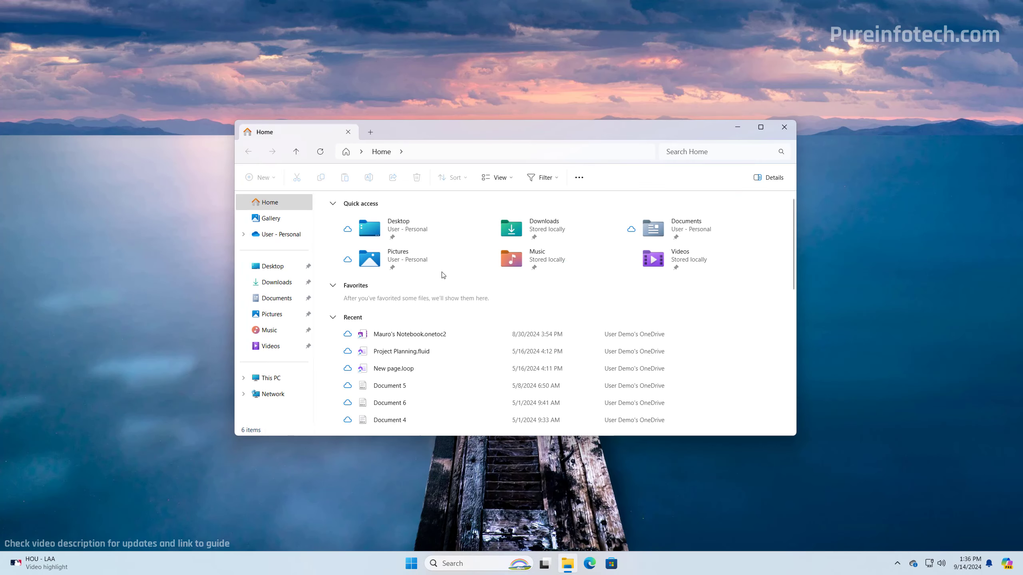
{"action": "left_click", "coordinate": [276, 282]}
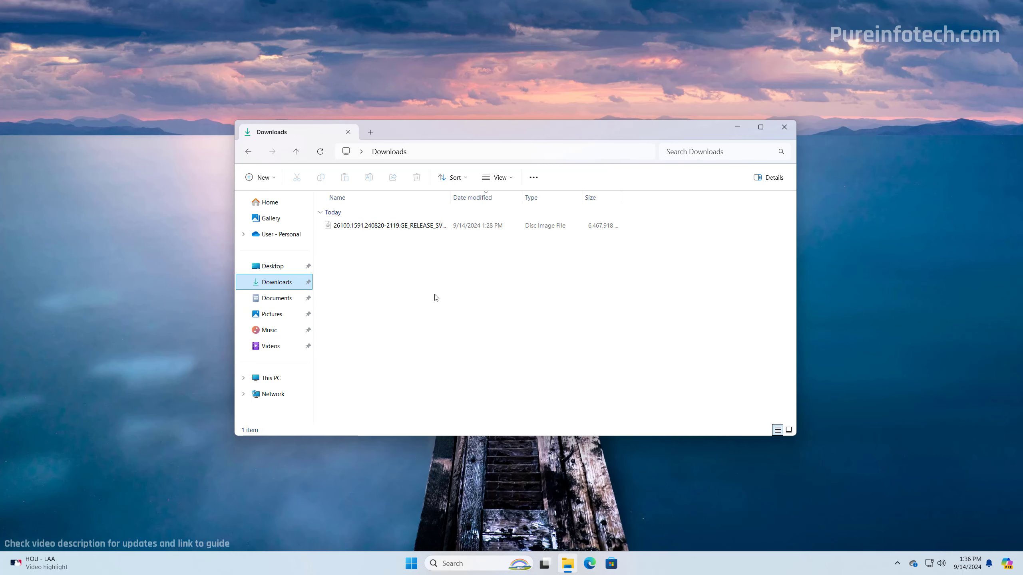
{"action": "key", "text": "ctrl+plus"}
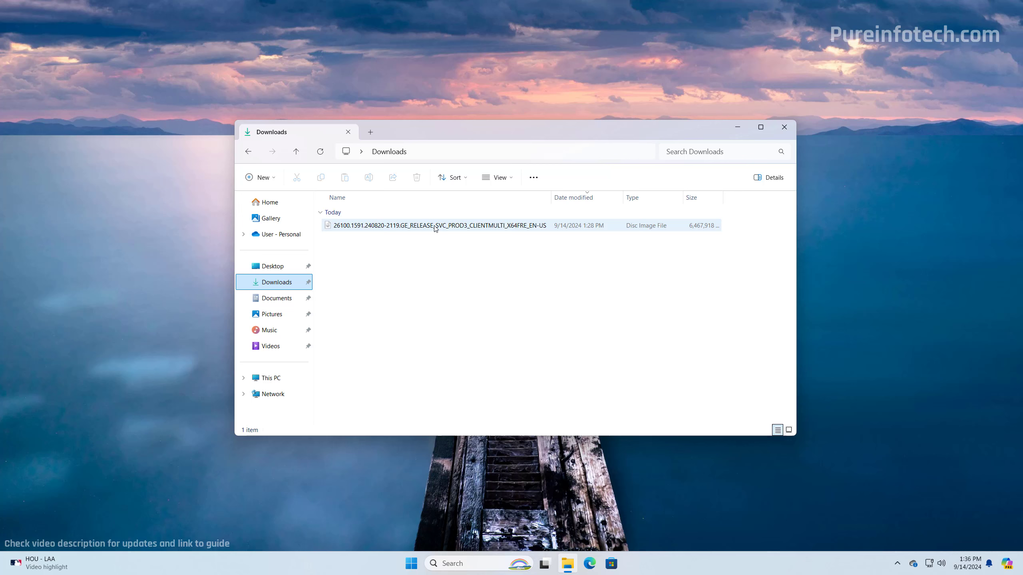
{"action": "left_click", "coordinate": [408, 227]}
{"action": "right_click", "coordinate": [409, 226]}
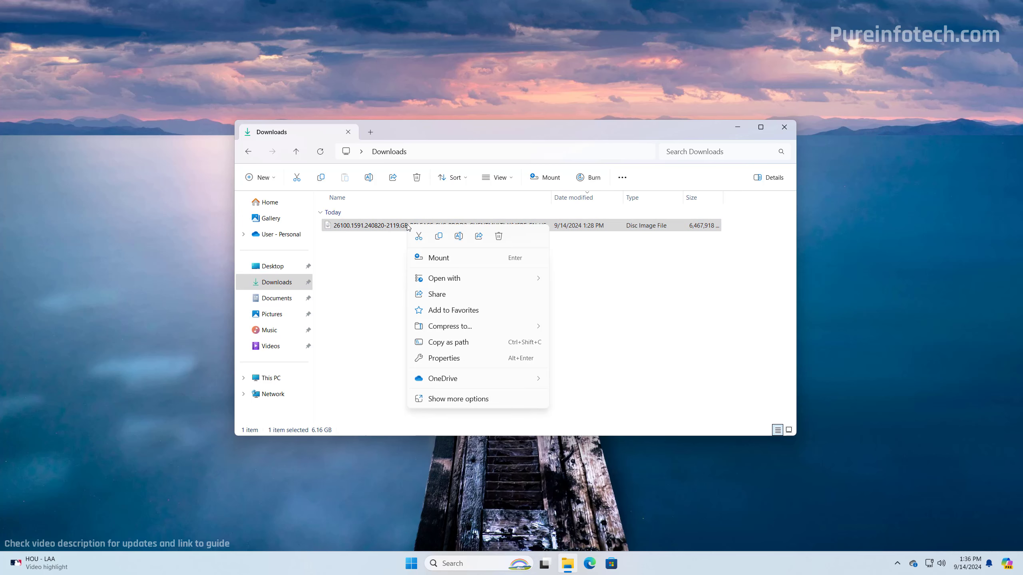
{"action": "left_click", "coordinate": [456, 262]}
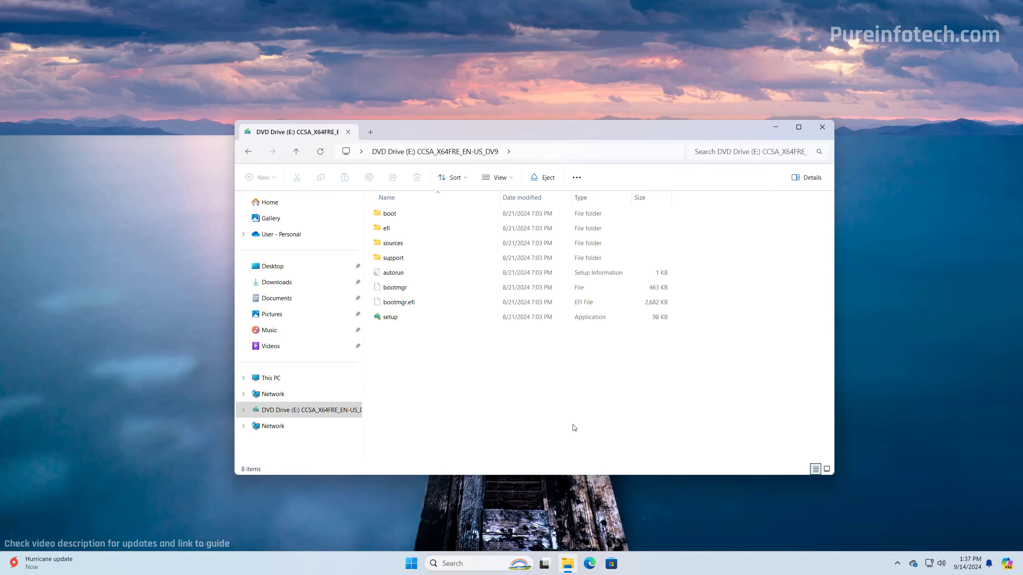
Review the setup files on DVD Drive (E:), then close File Explorer
{"action": "left_click", "coordinate": [293, 417]}
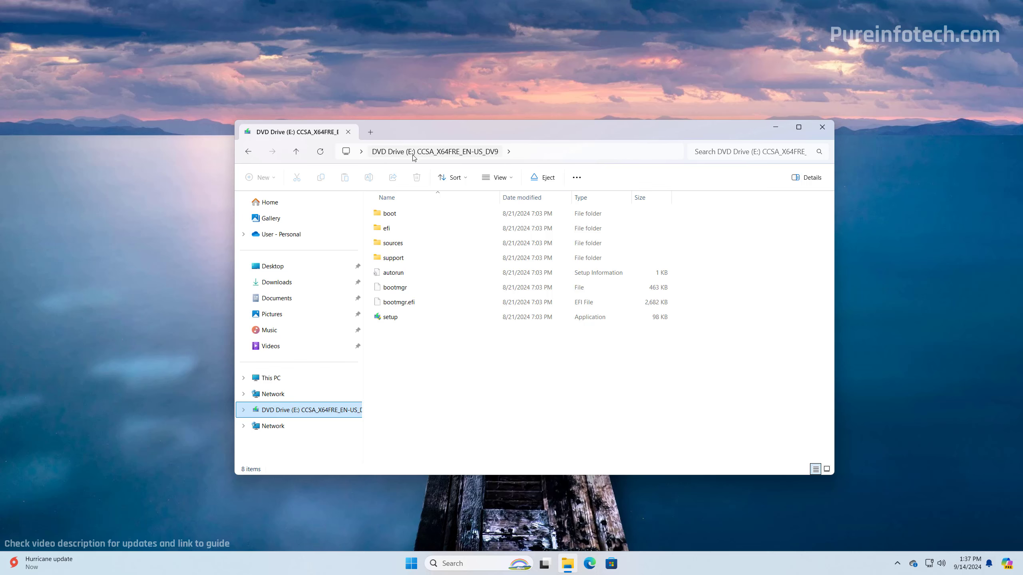
{"action": "left_click", "coordinate": [457, 403]}
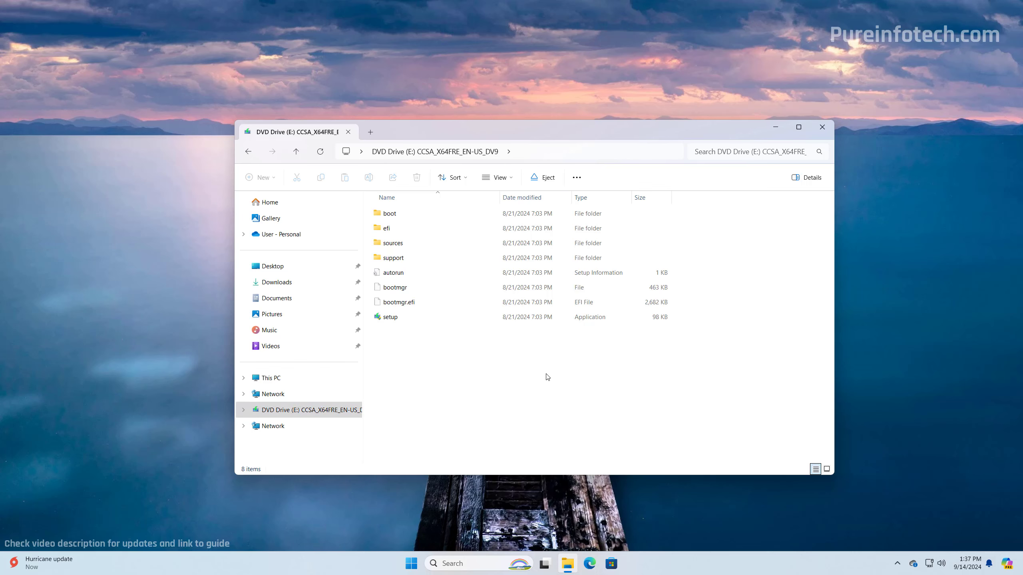
{"action": "left_click", "coordinate": [823, 129]}
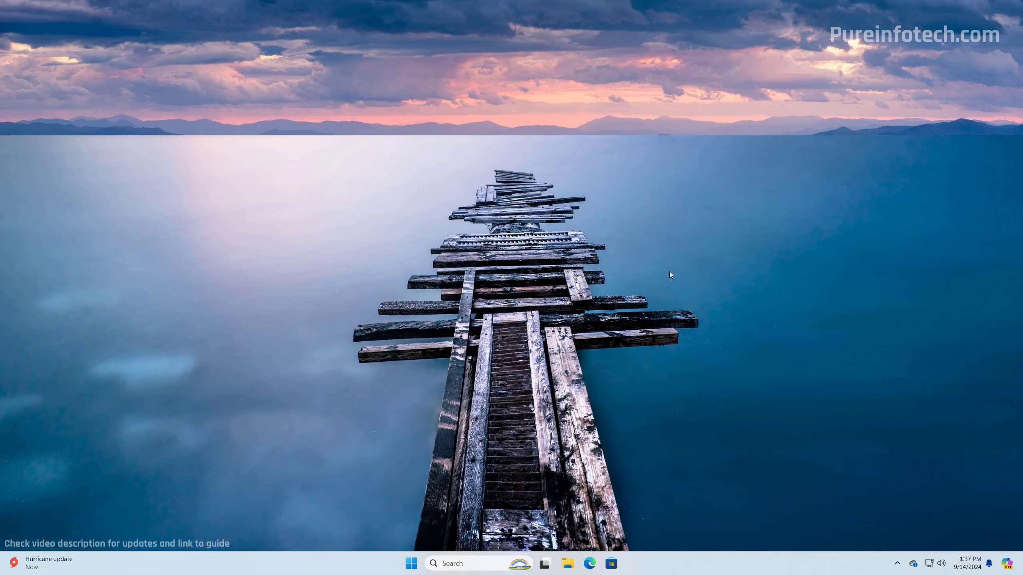
Launch Terminal as administrator from a Start search for 'ter' and open a Command Prompt tab
{"action": "key", "text": "super"}
{"action": "type", "text": "ter"}
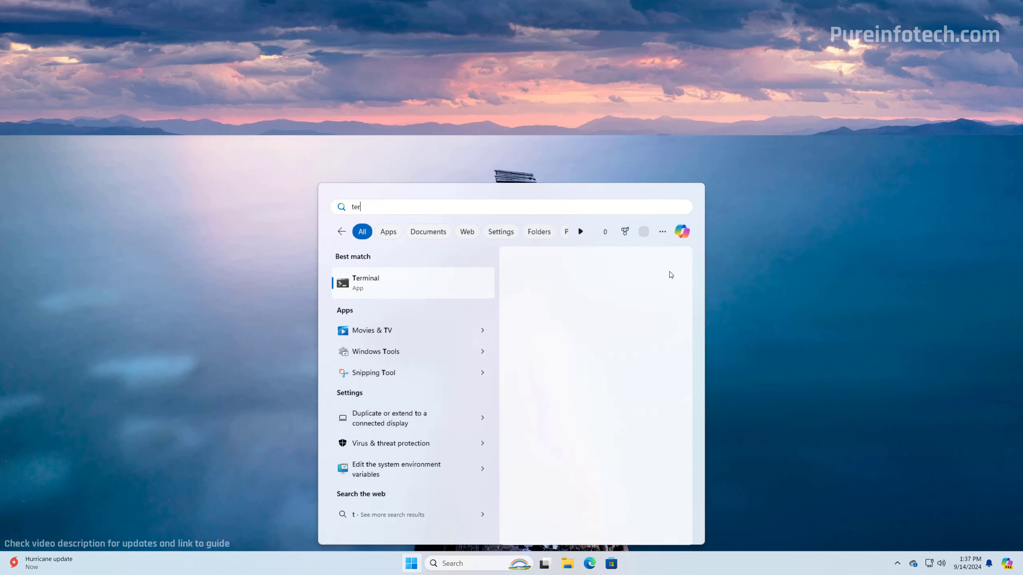
{"action": "right_click", "coordinate": [403, 286]}
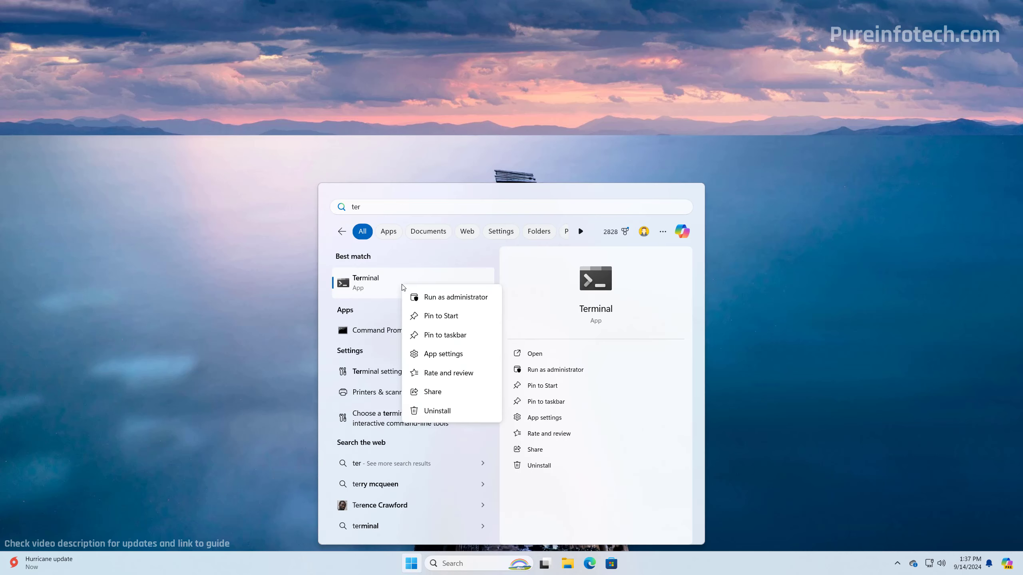
{"action": "left_click", "coordinate": [462, 298]}
{"action": "left_click", "coordinate": [468, 367]}
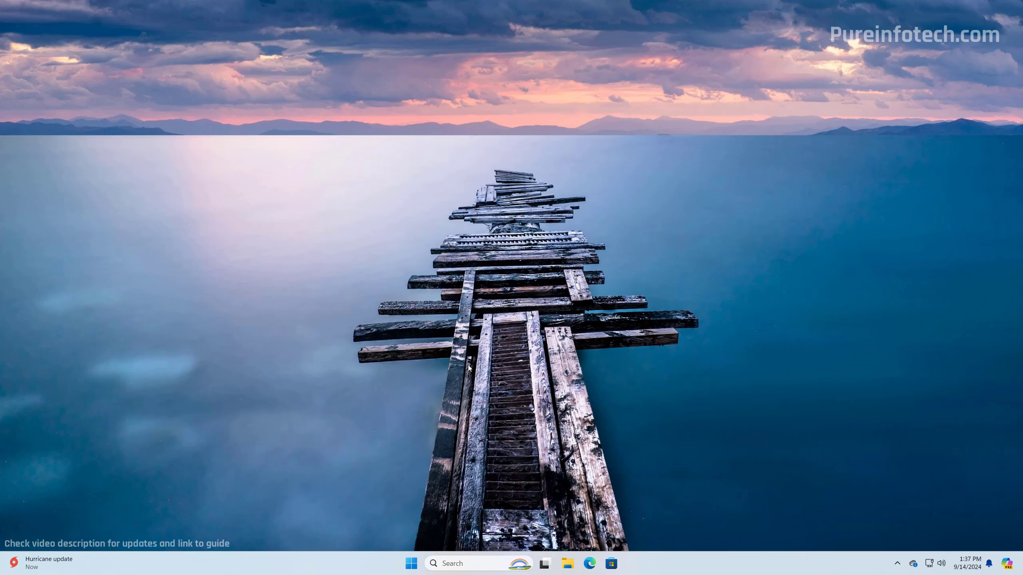
{"action": "left_click", "coordinate": [258, 101]}
{"action": "left_click", "coordinate": [272, 137]}
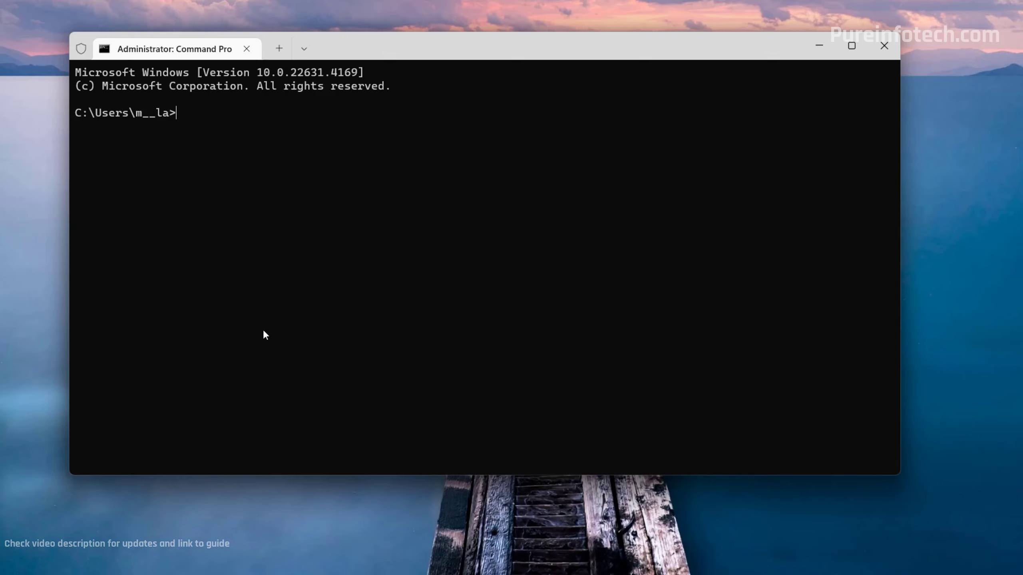
Switch to drive E:, list it with dir, and run 'setup.exe /product server'
{"action": "type", "text": "E:"}
{"action": "key", "text": "Return"}
{"action": "type", "text": "dir"}
{"action": "key", "text": "Return"}
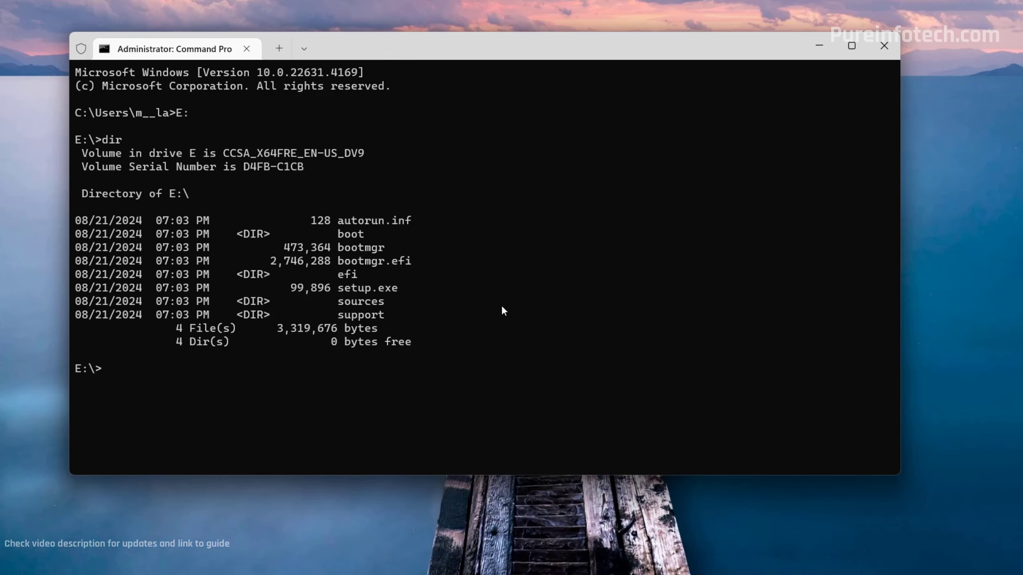
{"action": "type", "text": "setup.exe /product "}
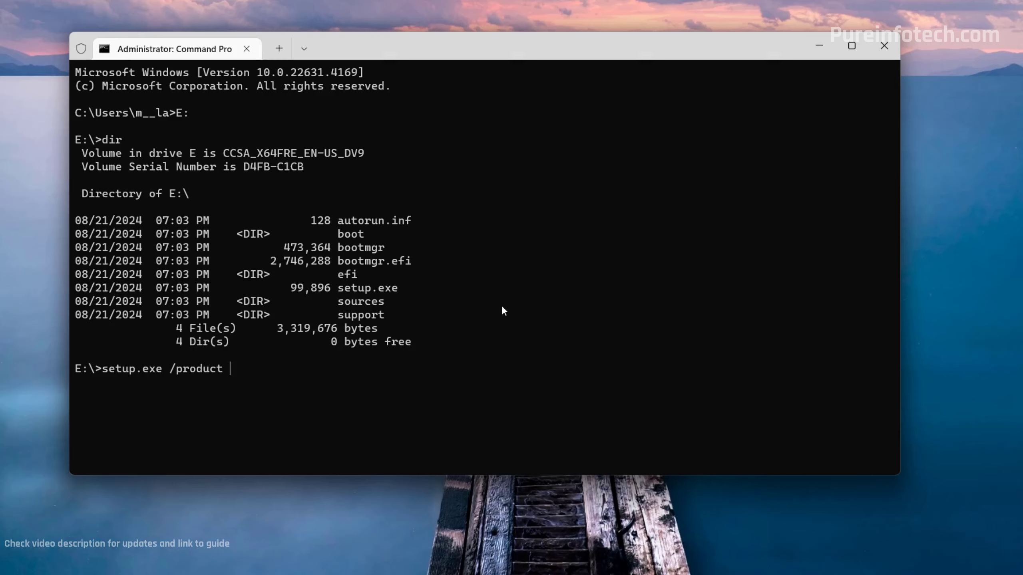
{"action": "type", "text": "server"}
{"action": "key", "text": "Return"}
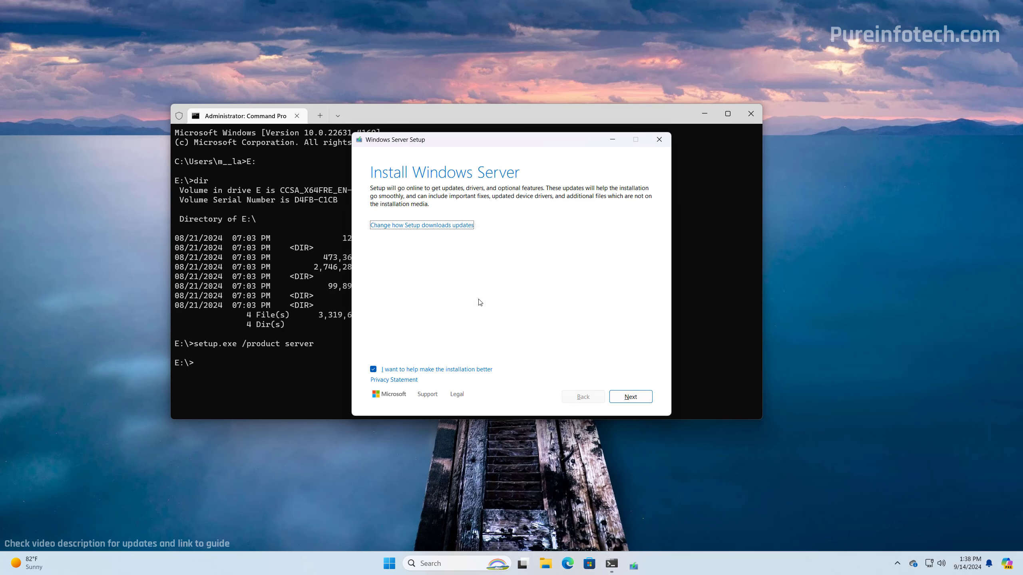
Opt out of installation-improvement data and set Setup updates to 'Not right now'
{"action": "left_click", "coordinate": [373, 369]}
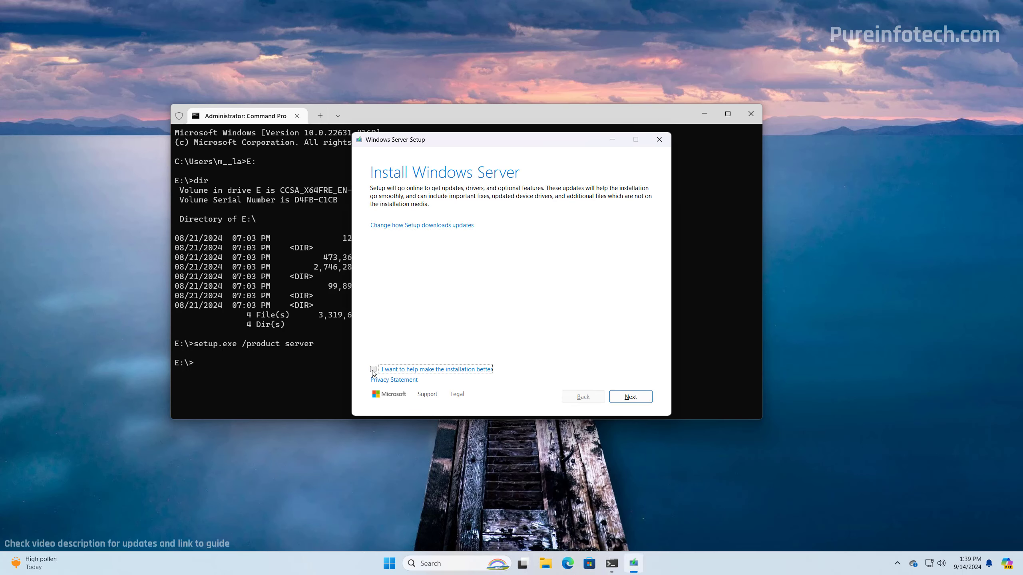
{"action": "left_click", "coordinate": [401, 226]}
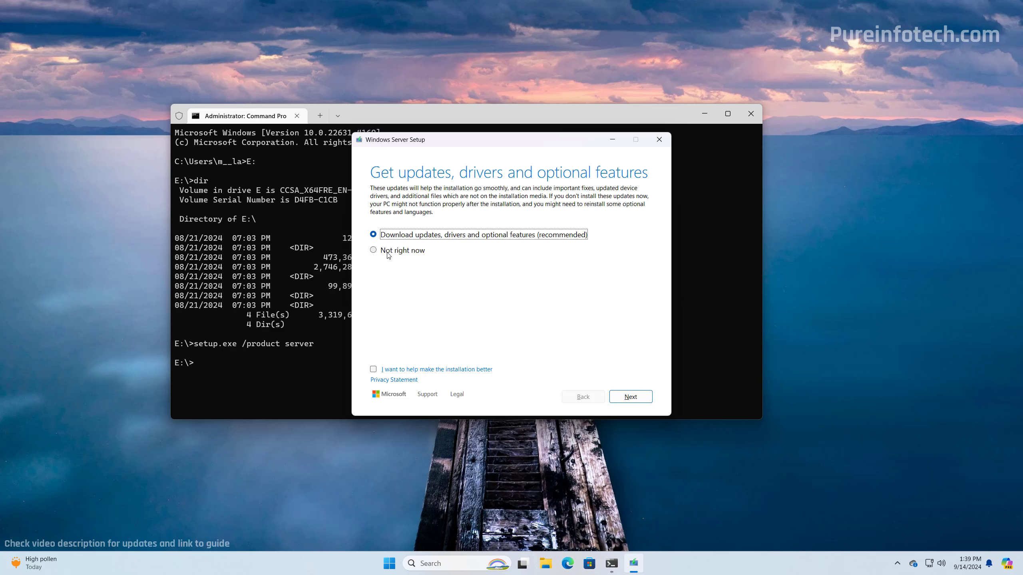
{"action": "left_click", "coordinate": [388, 252]}
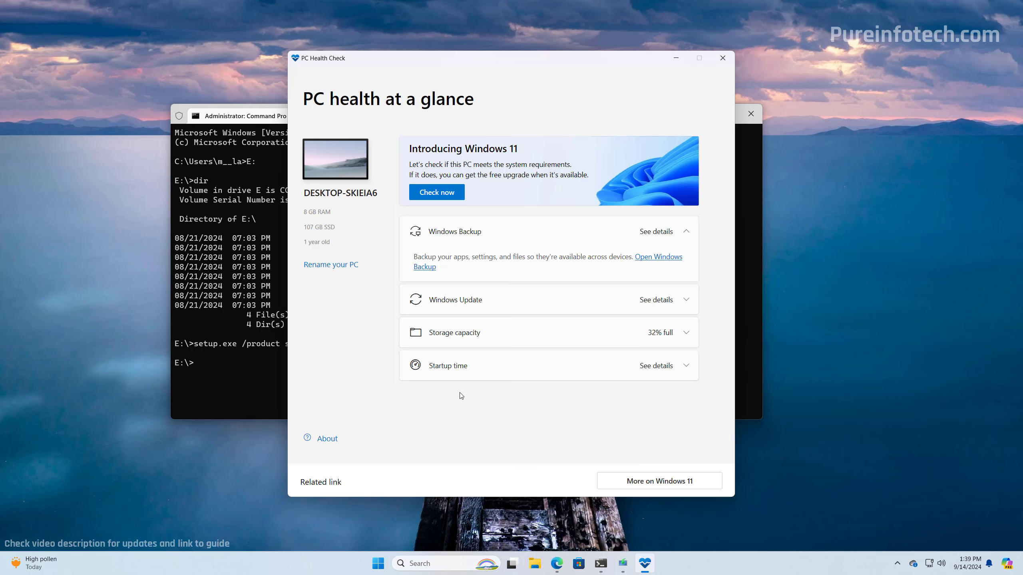
Move PC Health Check aside and run its Windows 11 requirements check
{"action": "left_click_drag", "start_coordinate": [443, 64], "coordinate": [206, 50]}
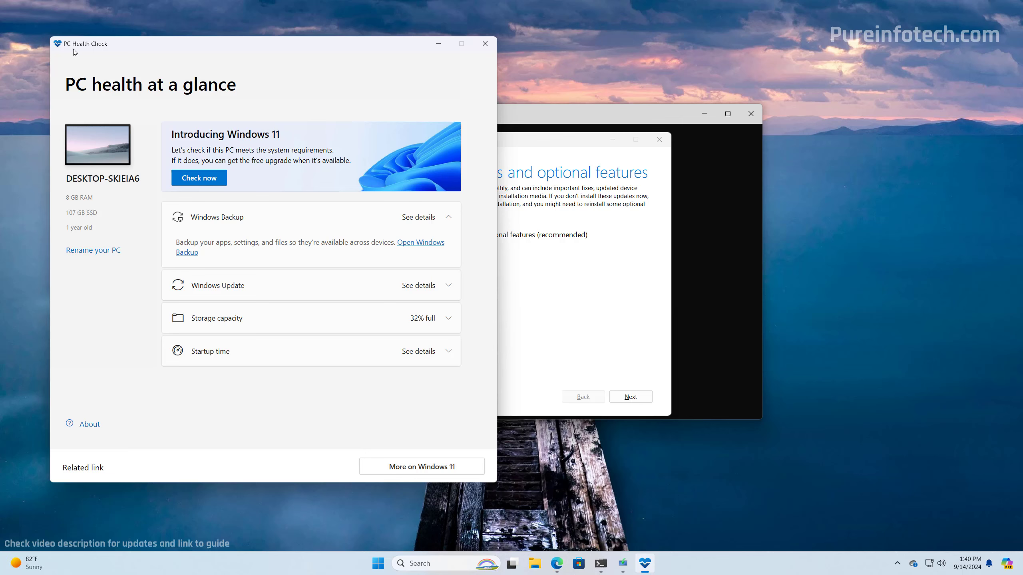
{"action": "left_click", "coordinate": [199, 181]}
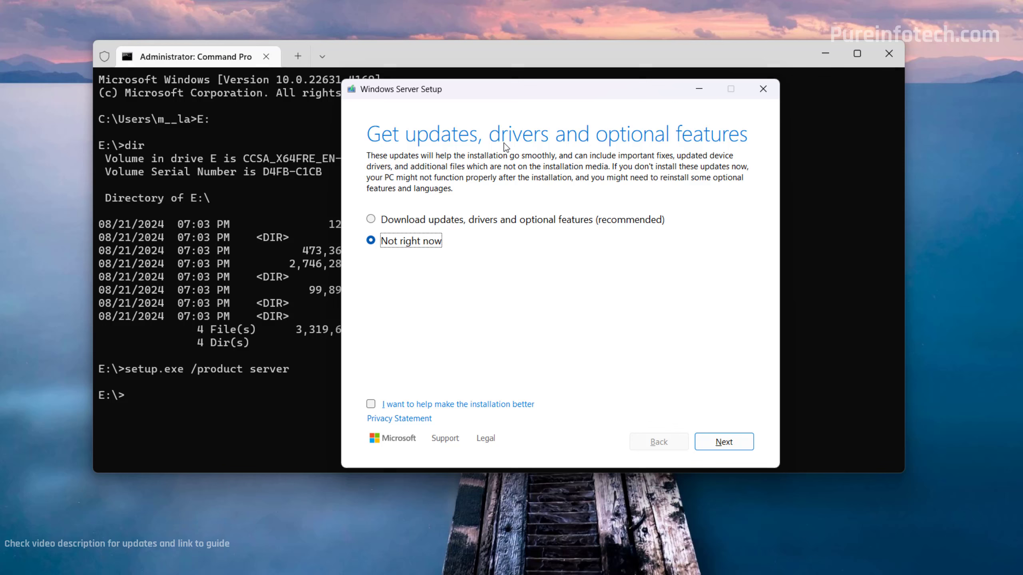
Continue past the updates page and accept the Windows license terms
{"action": "left_click", "coordinate": [723, 442]}
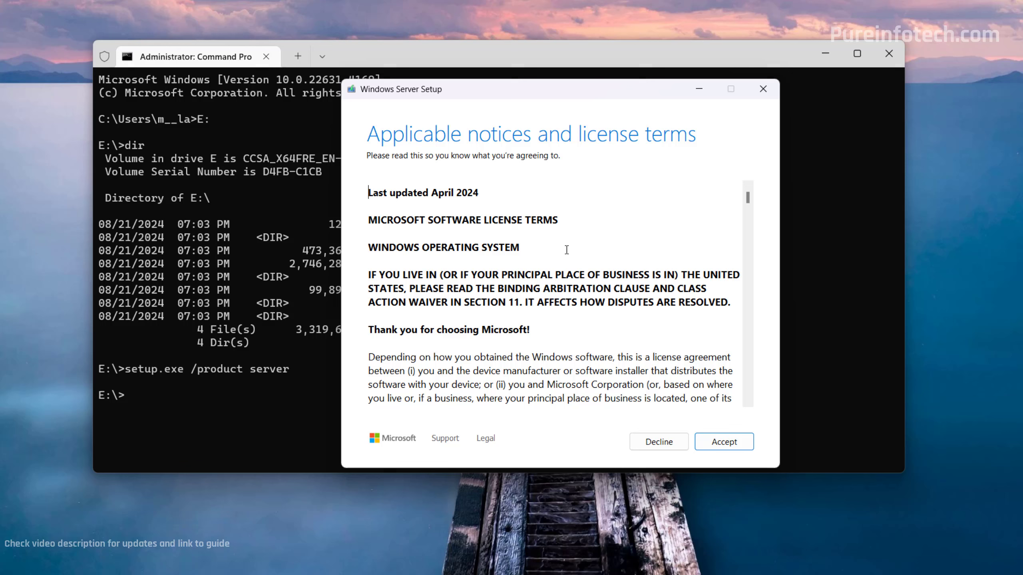
{"action": "left_click", "coordinate": [724, 444]}
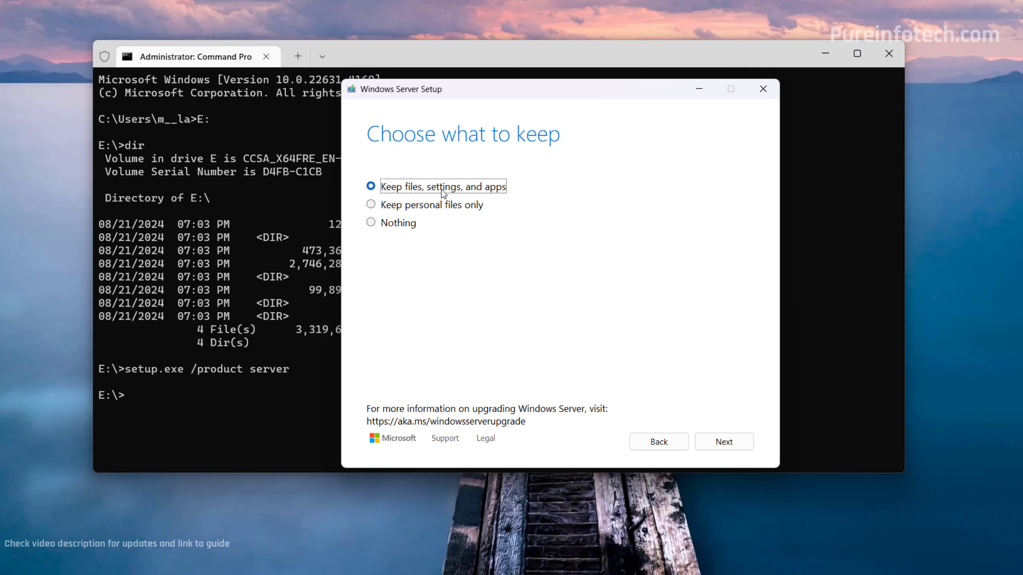
Keep 'Keep files, settings, and apps' selected and continue to Ready to install for Windows 11 Pro
{"action": "left_click", "coordinate": [726, 442]}
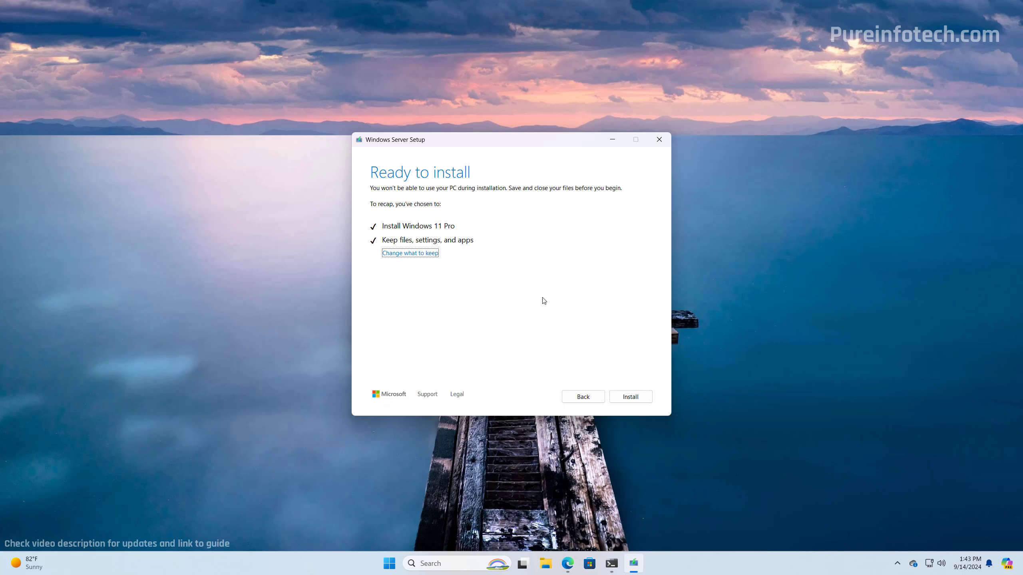
Begin the Windows Server in-place upgrade from the Ready to install page
{"action": "left_click", "coordinate": [631, 397]}
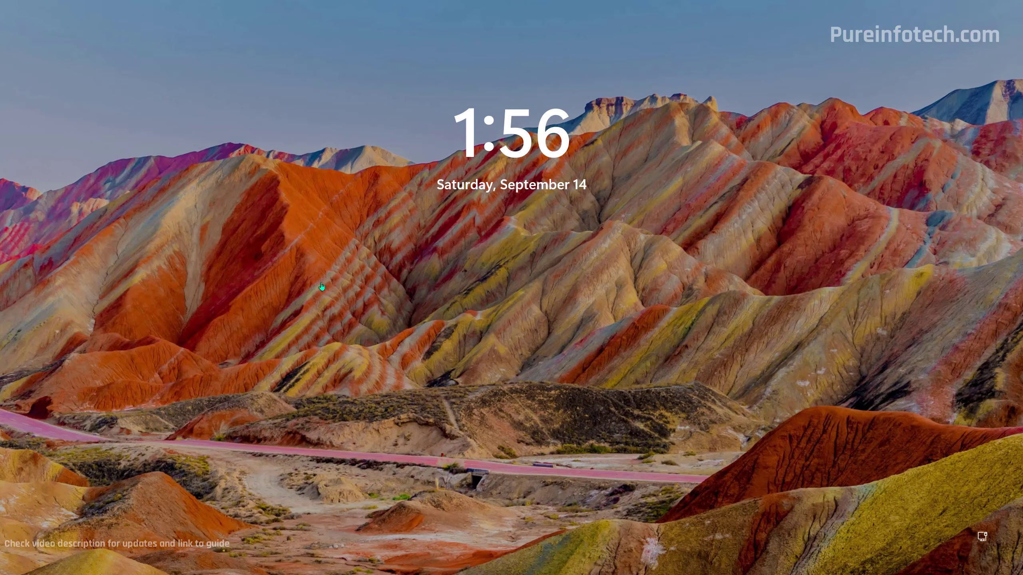
Dismiss the lock screen and enter the account PIN to reach the Windows 11 desktop
{"action": "left_click", "coordinate": [321, 286]}
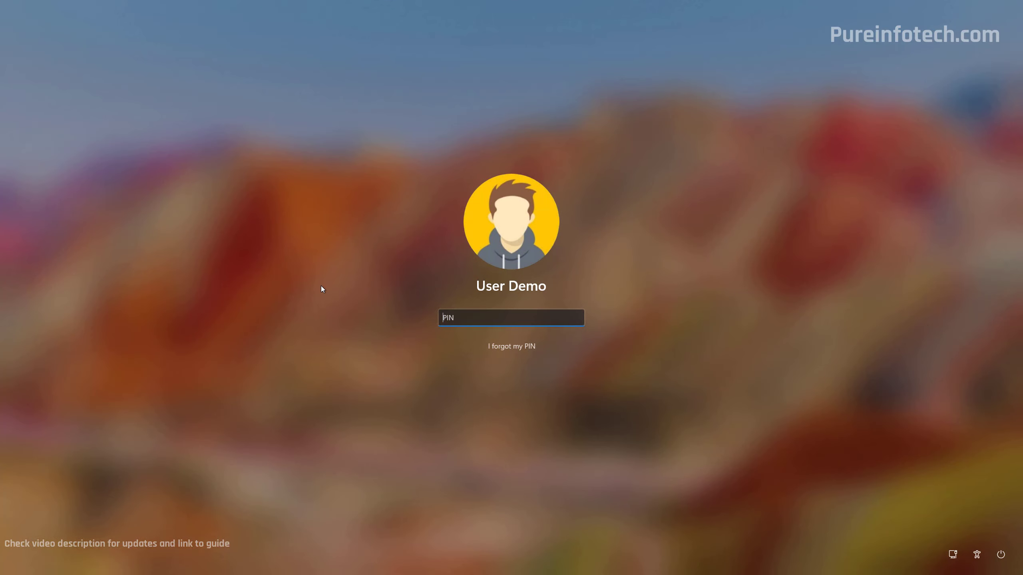
{"action": "type", "text": "1234"}
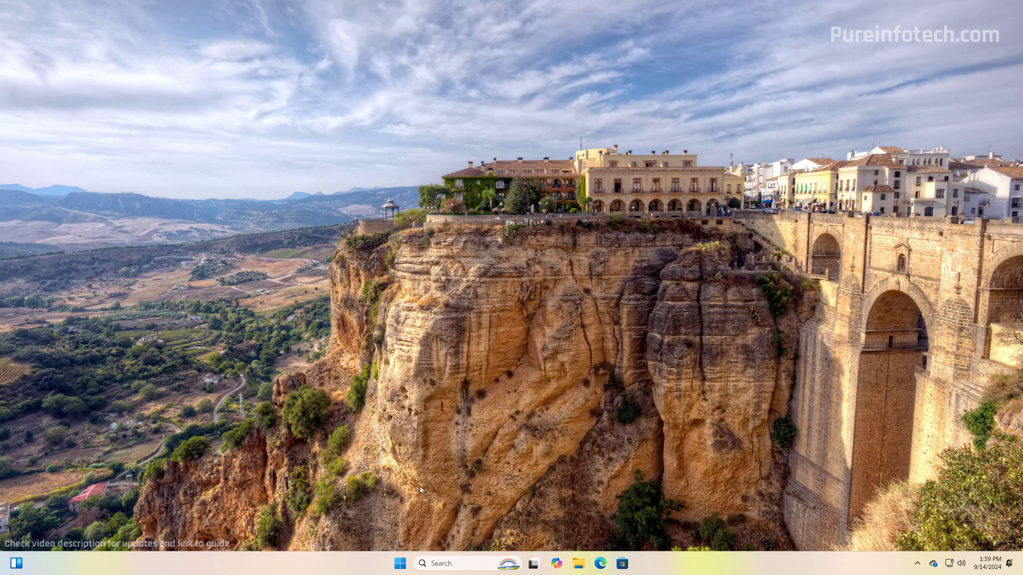
{"action": "key", "text": "super"}
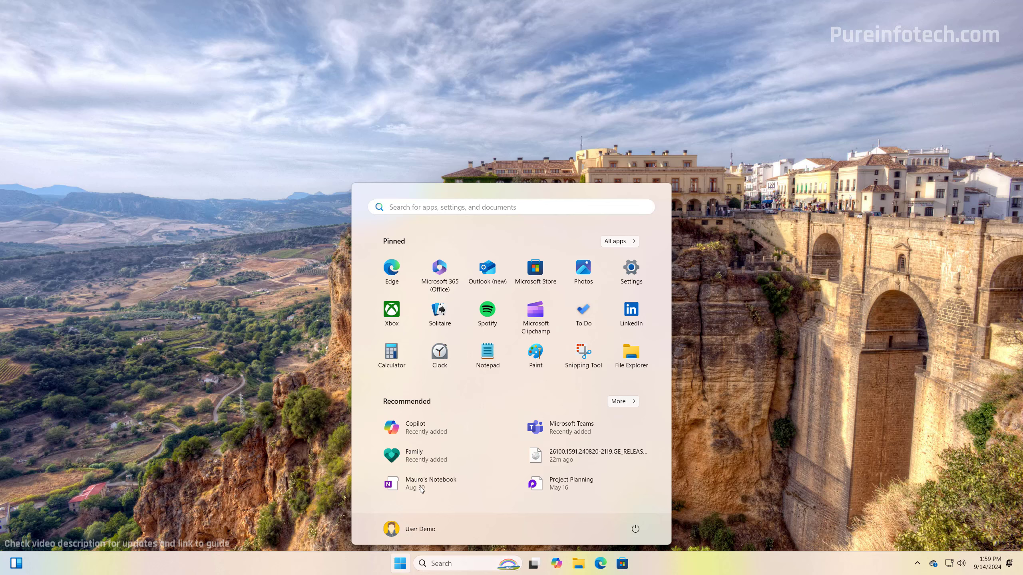
{"action": "type", "text": "winver"}
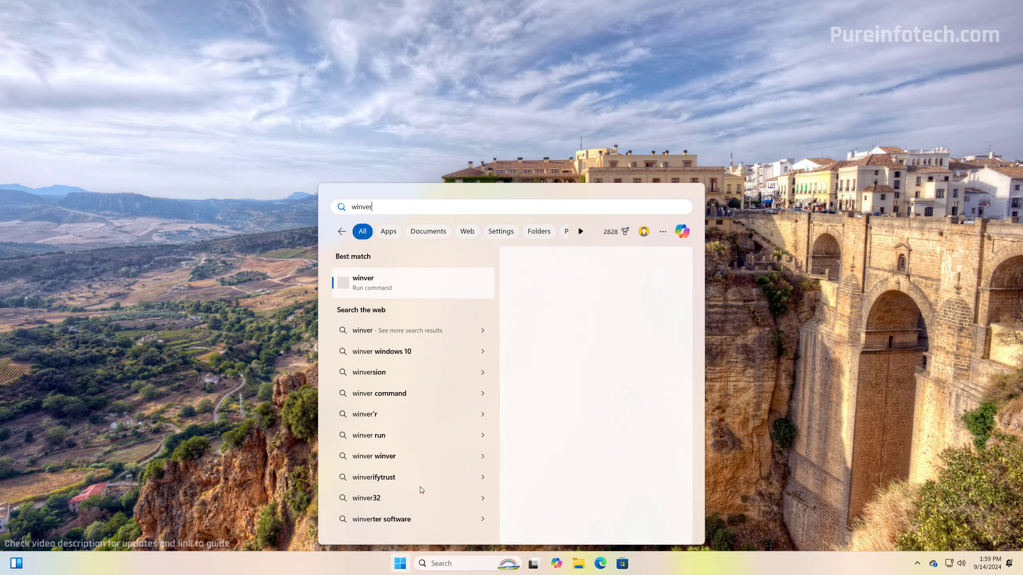
{"action": "left_click", "coordinate": [401, 284]}
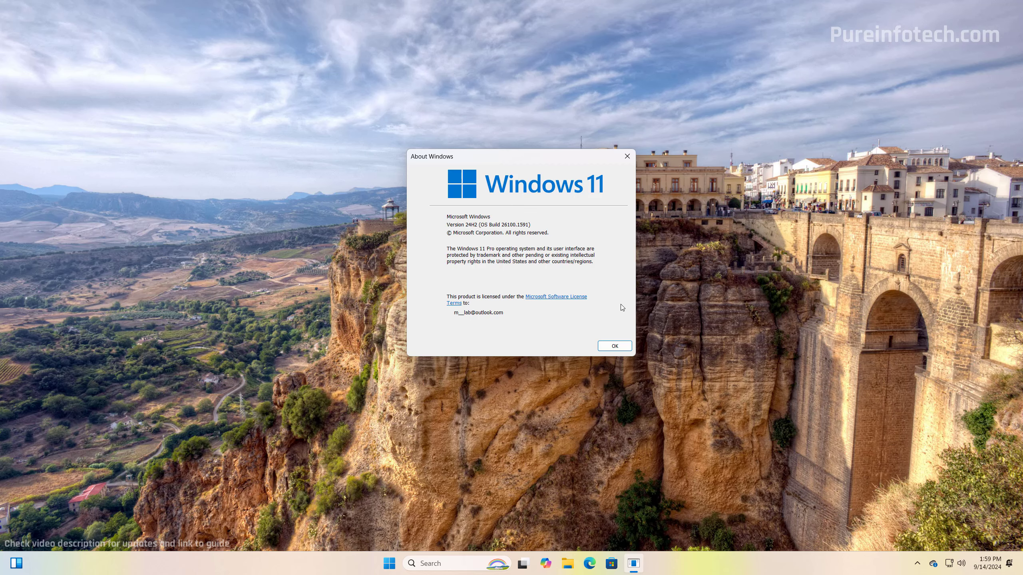
{"action": "left_click", "coordinate": [614, 346]}
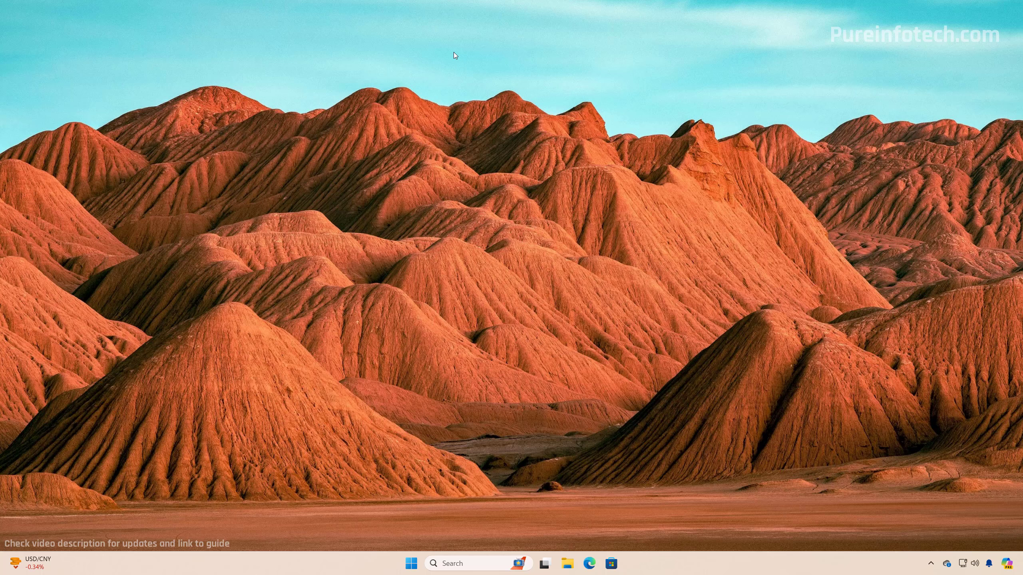